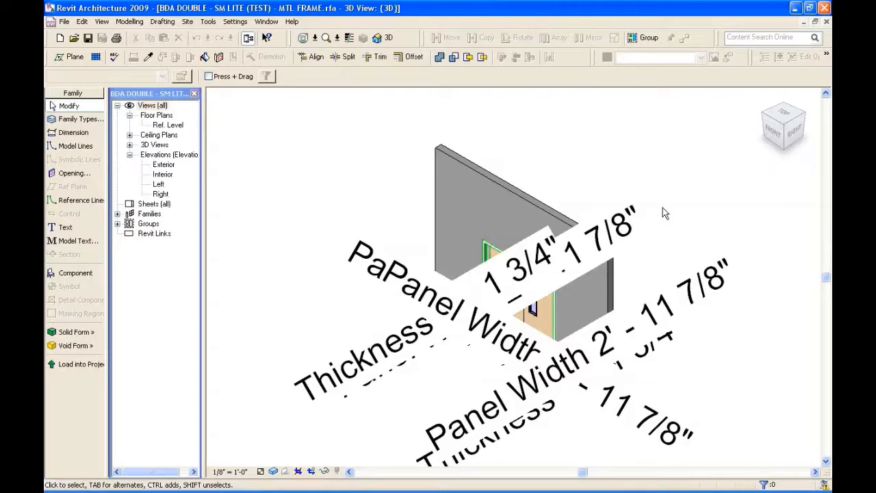
Orbit around the double door in 3D, and open the Ref. Level floor plan to view its dimensions.
shift+middle_drag(655, 219, 461, 171)
shift+middle_drag(579, 390, 772, 344)
scroll(575, 307, up, 3)
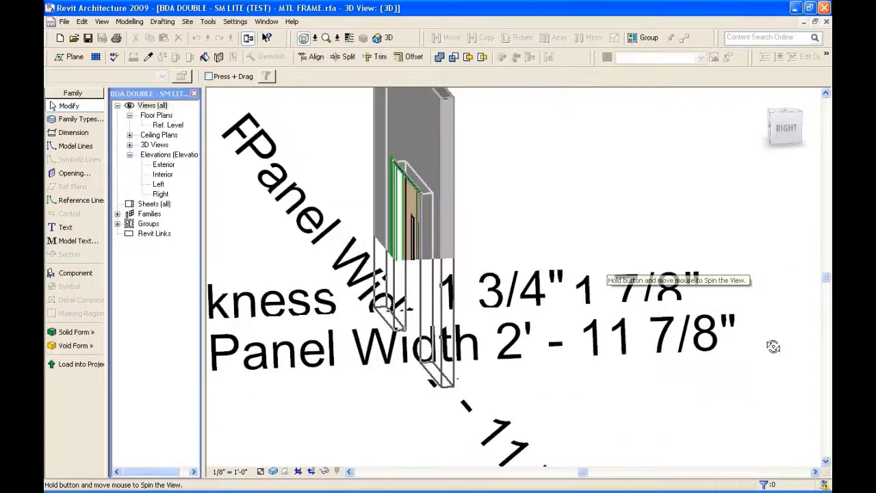
double_click(170, 126)
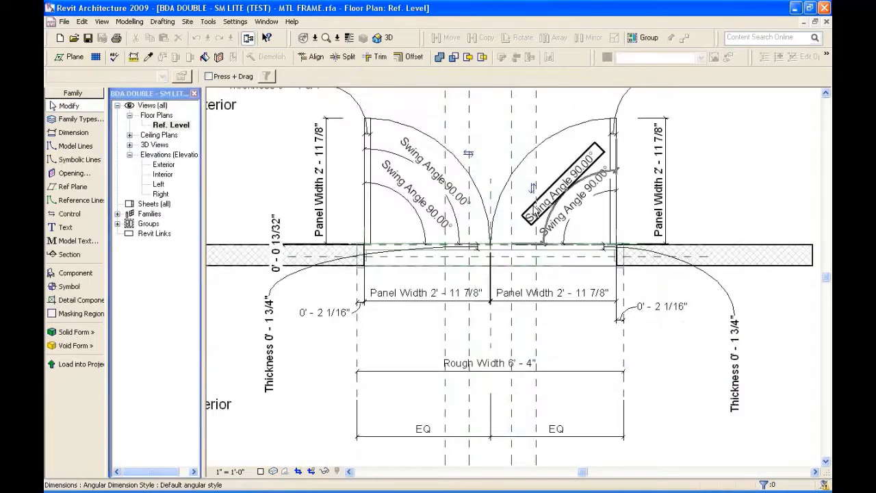
scroll(547, 210, up, 1)
middle_drag(548, 210, 592, 319)
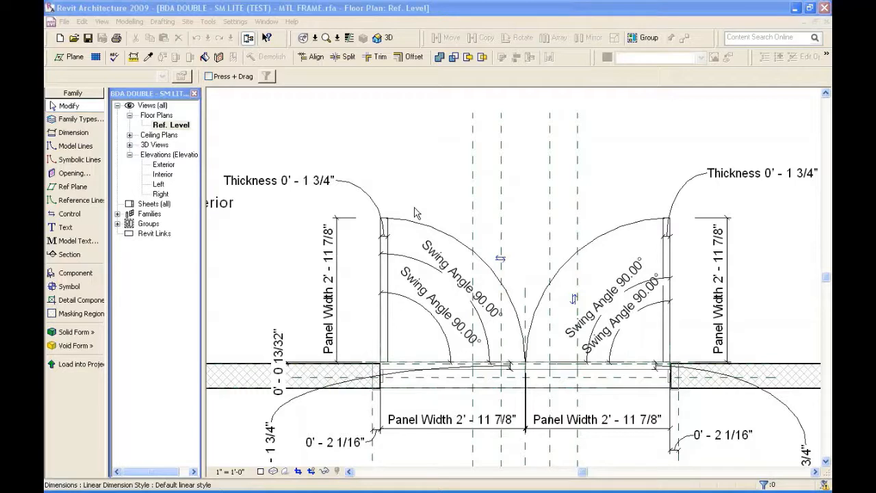
Examine the label assigned to the Panel Width dimensions of both door leaves in the floor plan.
click(285, 166)
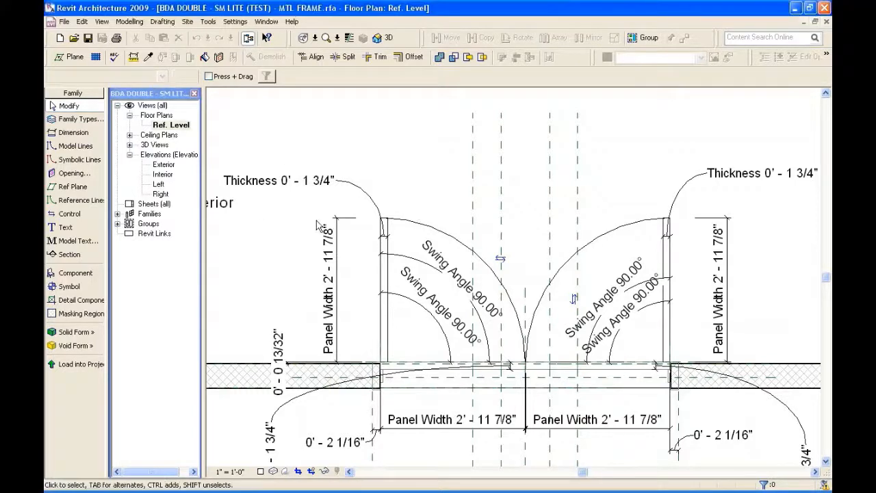
click(327, 273)
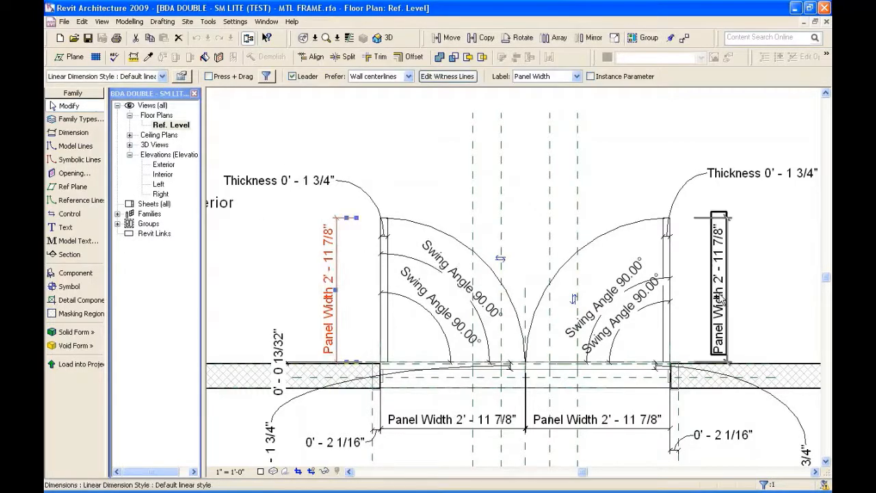
scroll(691, 213, down, 1)
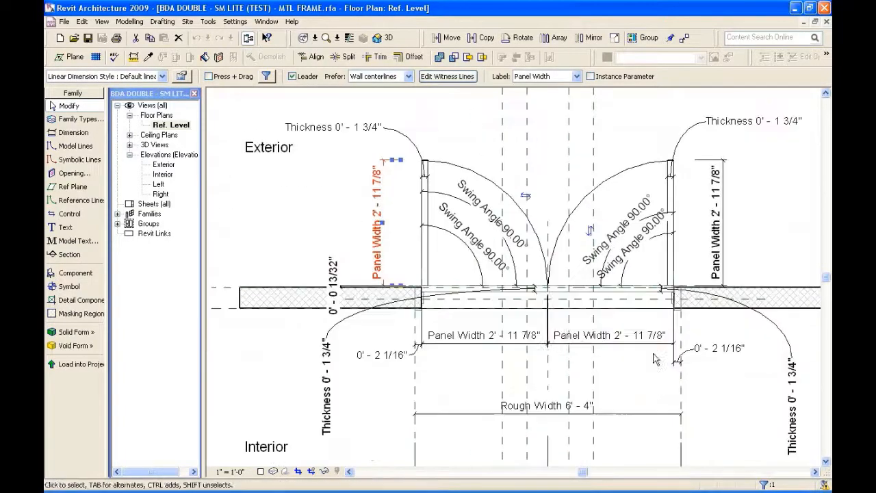
click(476, 337)
click(475, 336)
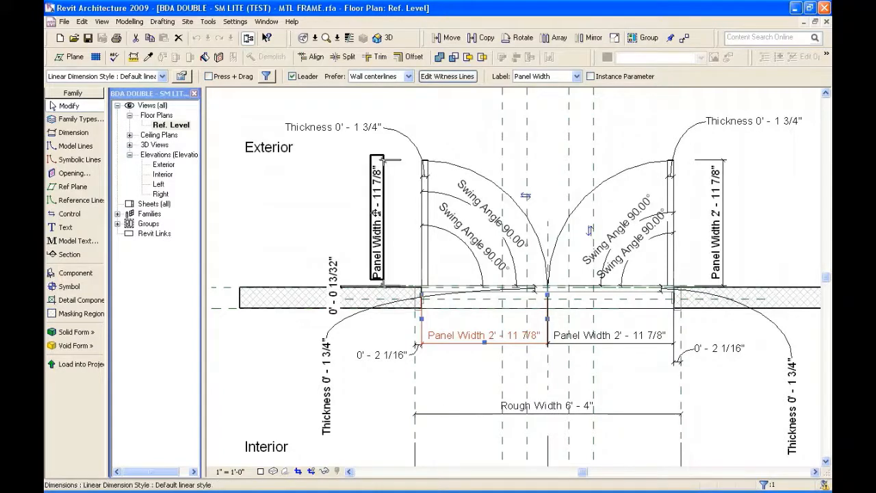
click(377, 219)
click(726, 240)
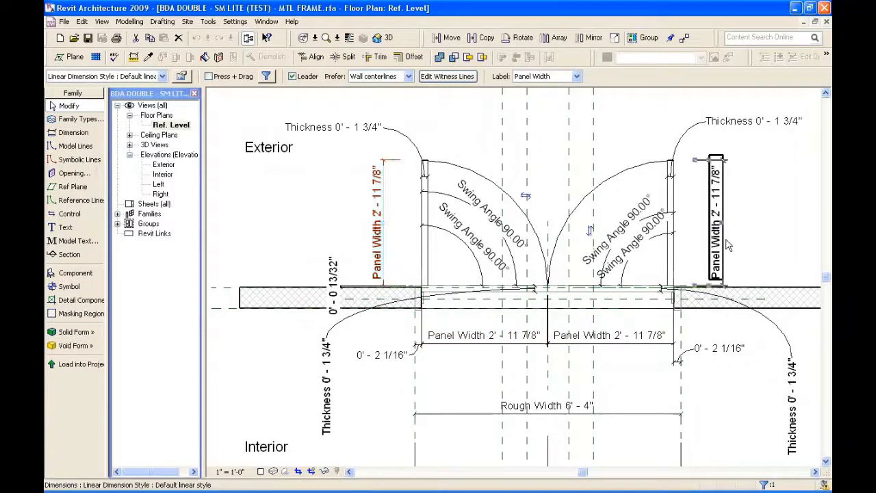
click(376, 226)
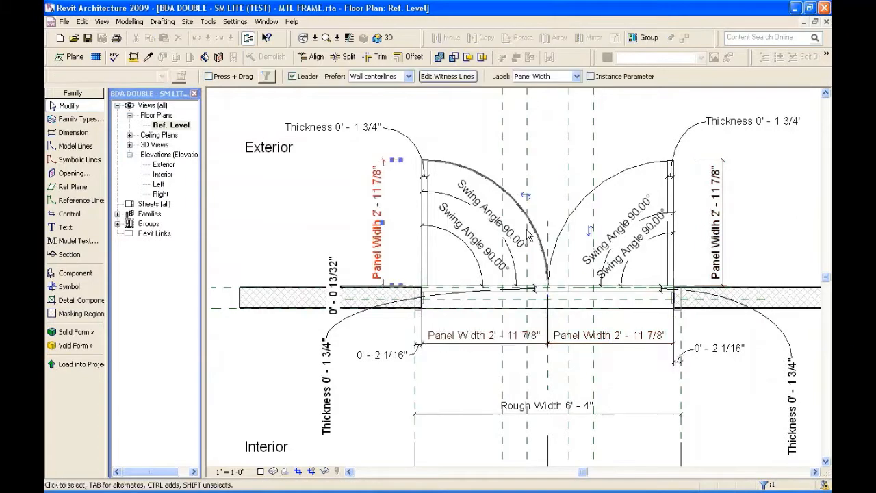
Examine the Swing Angle dimensions of both leaves and the left leaf's Thickness dimension.
click(478, 252)
click(490, 221)
click(614, 240)
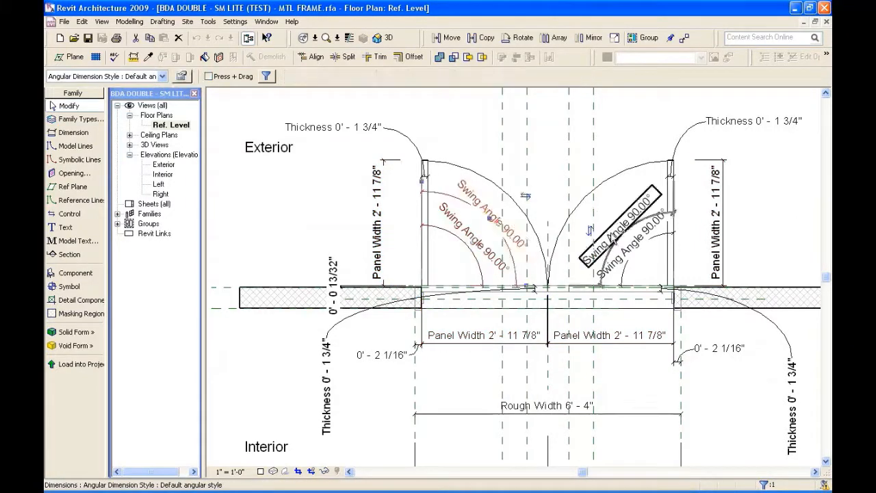
click(624, 263)
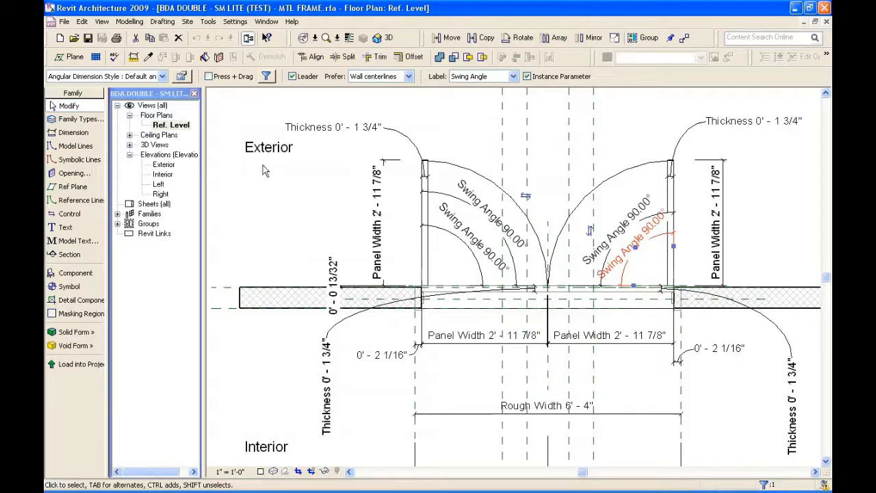
click(364, 139)
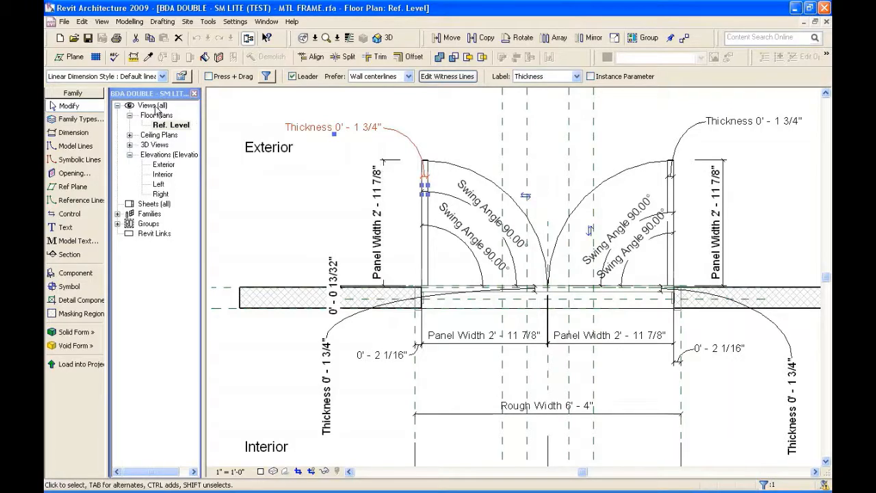
Review the Thickness parameter in the door's Family Types and close them without making changes.
click(81, 119)
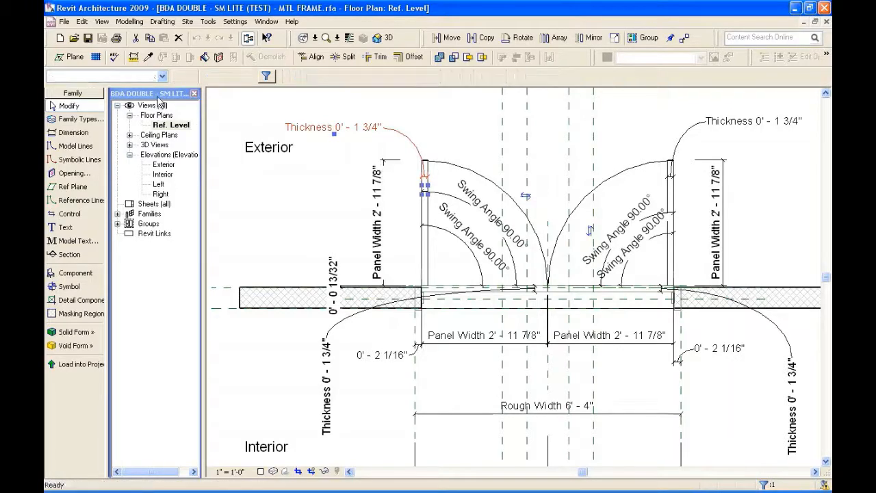
click(77, 121)
drag(359, 188, 400, 188)
click(359, 278)
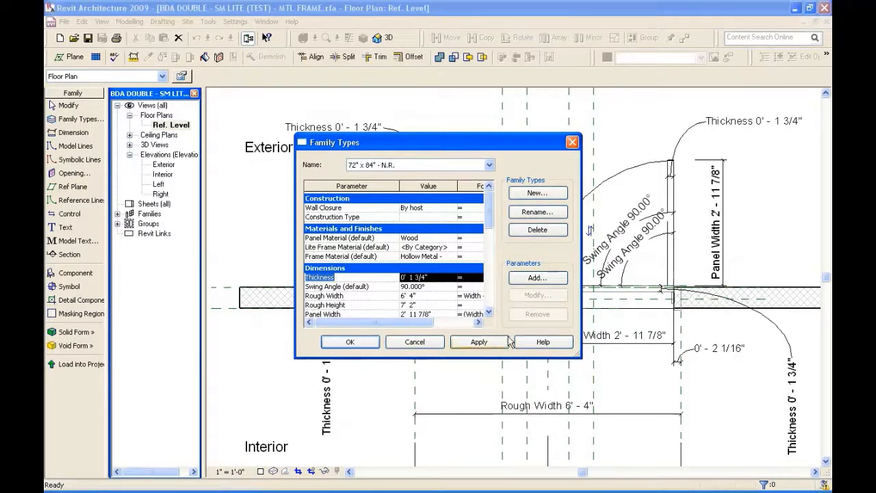
click(416, 344)
click(347, 131)
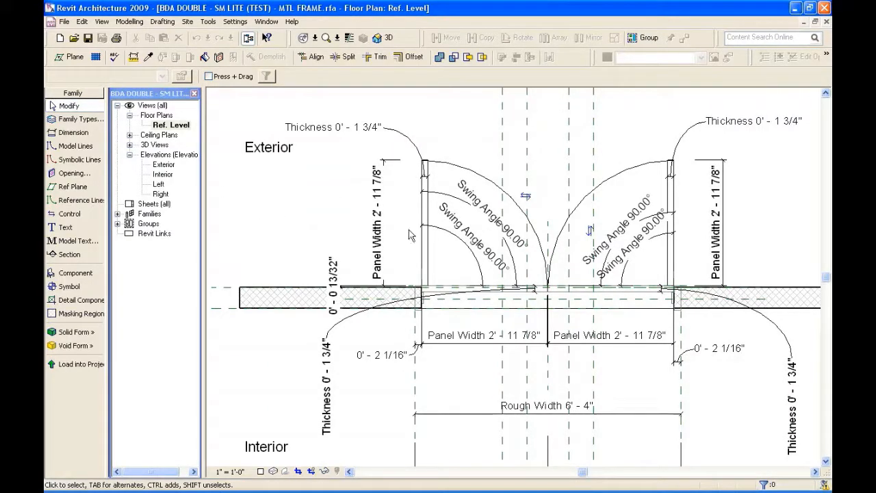
Switch to the PowerPoint slide show, read the "super doors." question about toggling void extrusions, and return to Revit.
key(alt+Tab)
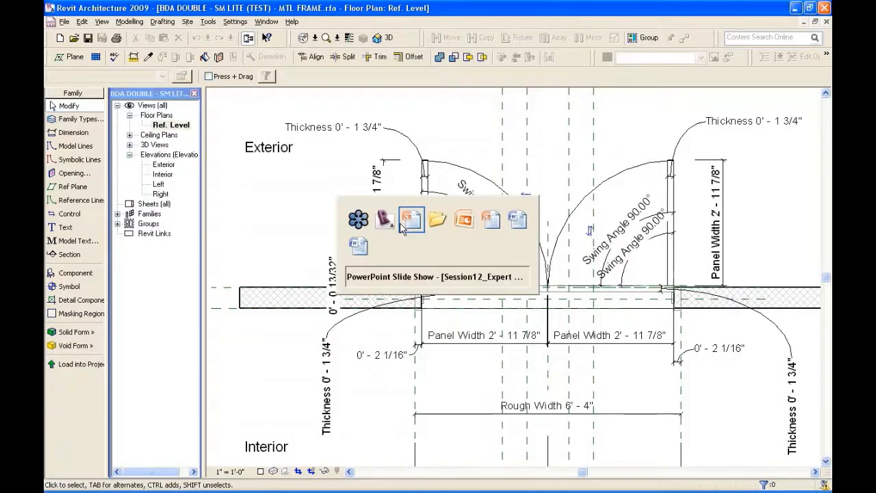
key(alt+Tab)
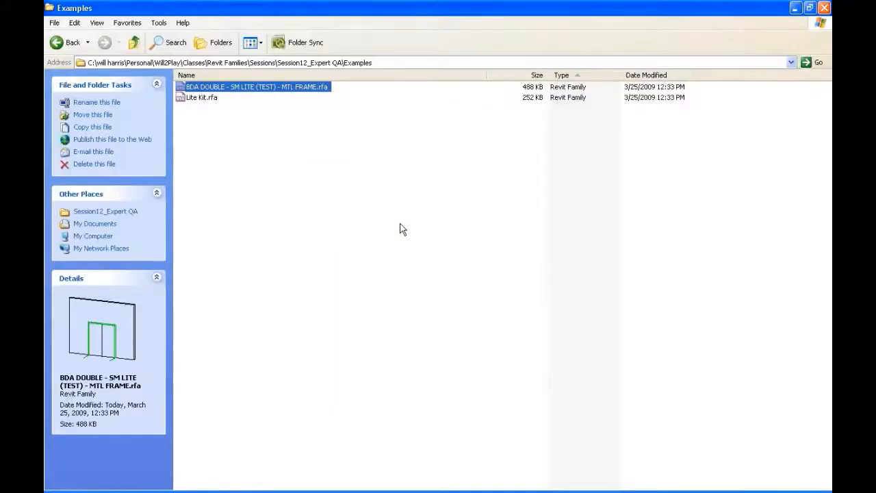
key(alt+Tab)
key(alt+Tab)
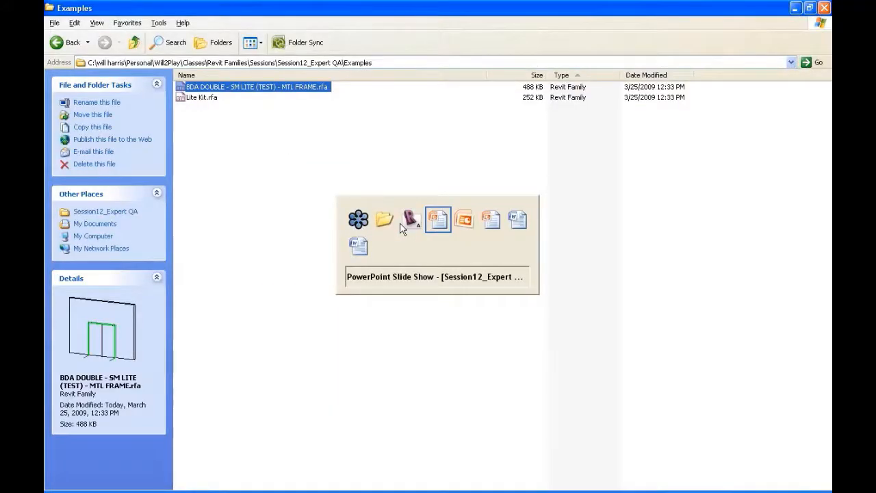
key(alt+Tab)
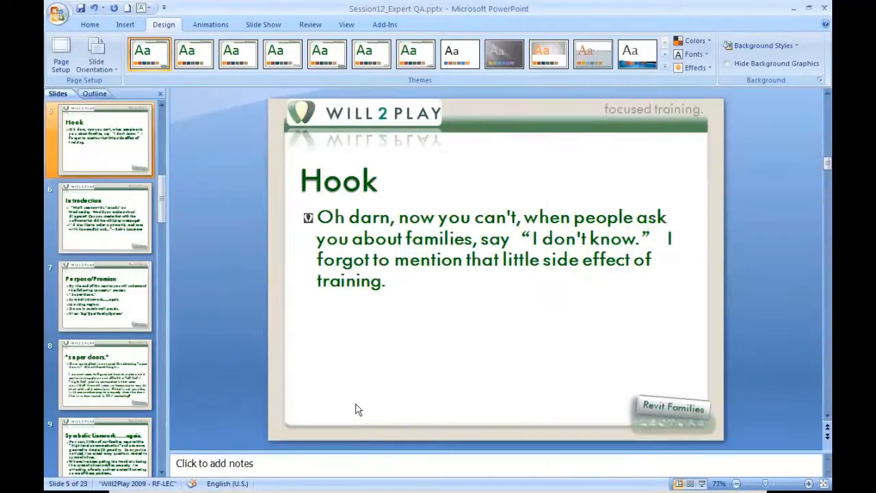
key(alt+Tab)
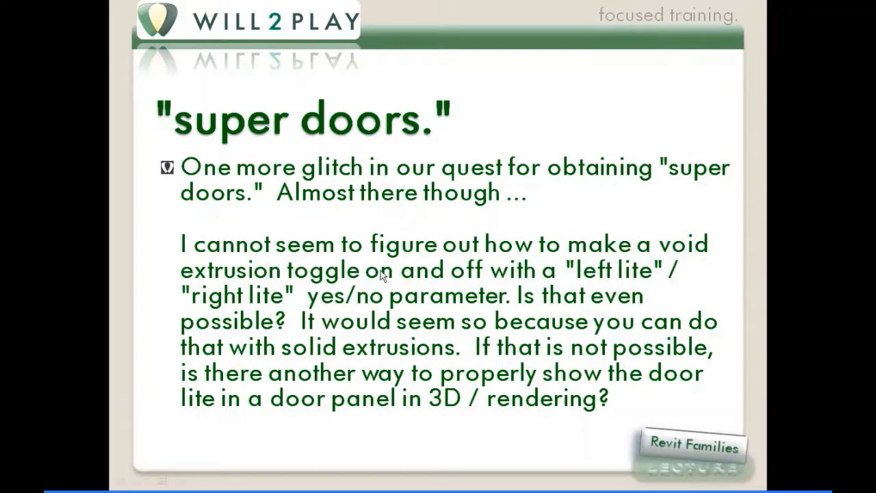
key(alt+Tab)
key(alt+Tab)
key(alt+Tab)
key(alt+Tab)
key(alt+Tab)
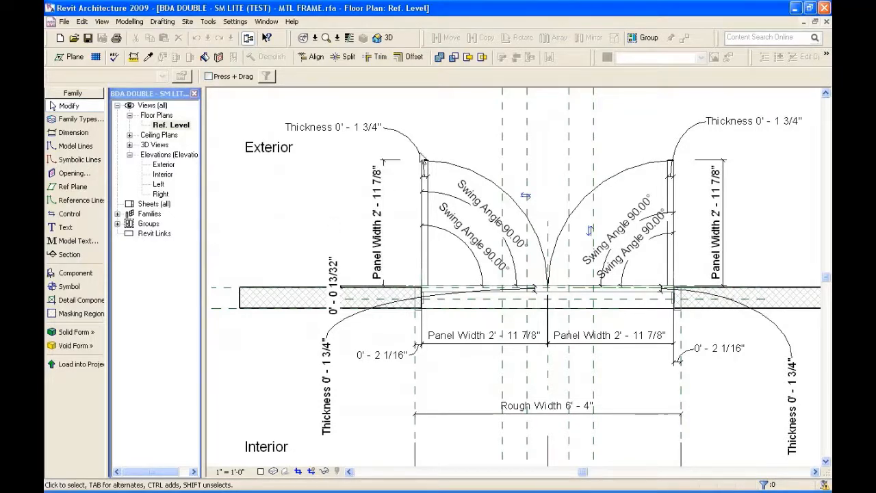
Open the 3D view and inspect the Lite Kit nested in the left door panel.
scroll(544, 150, down, 2)
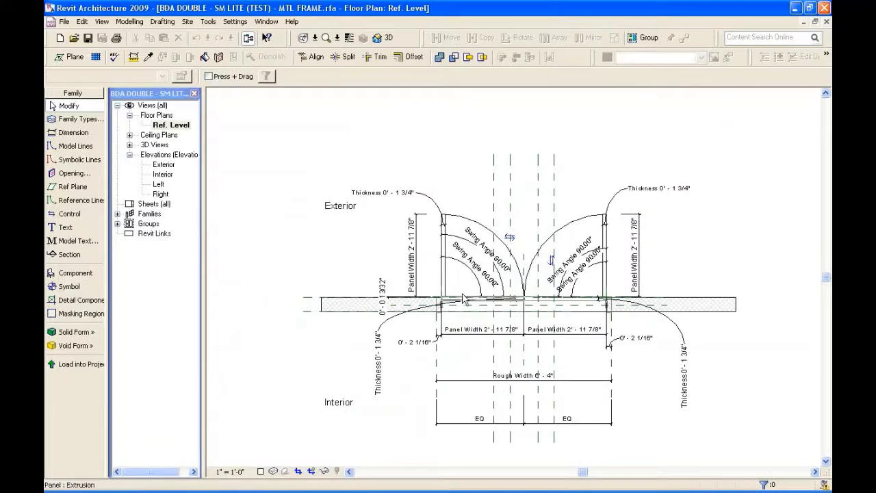
click(381, 37)
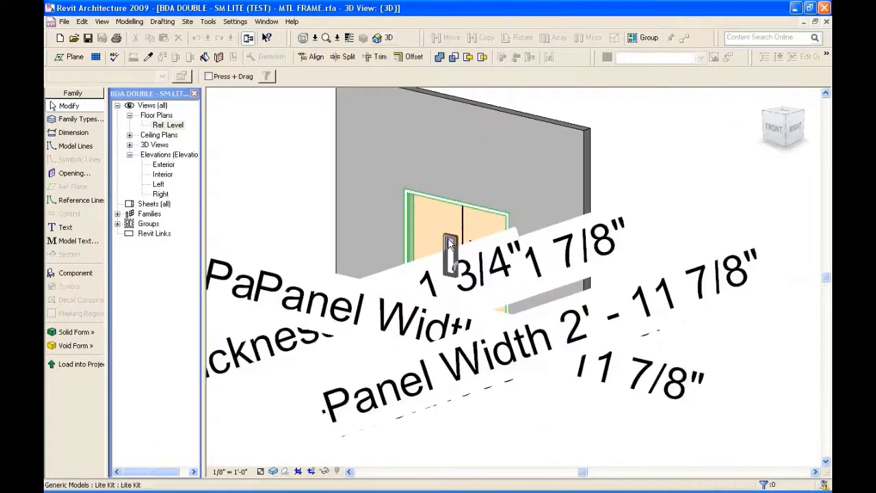
click(451, 233)
scroll(447, 221, up, 1)
scroll(447, 220, up, 5)
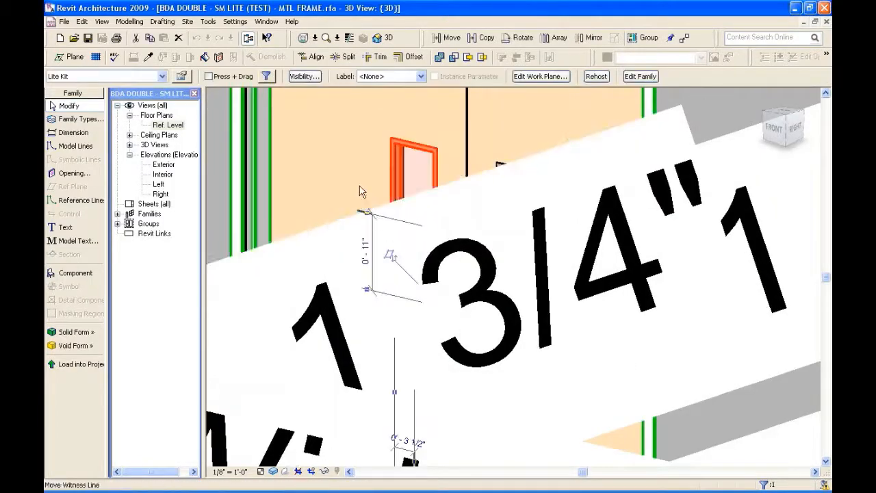
click(447, 157)
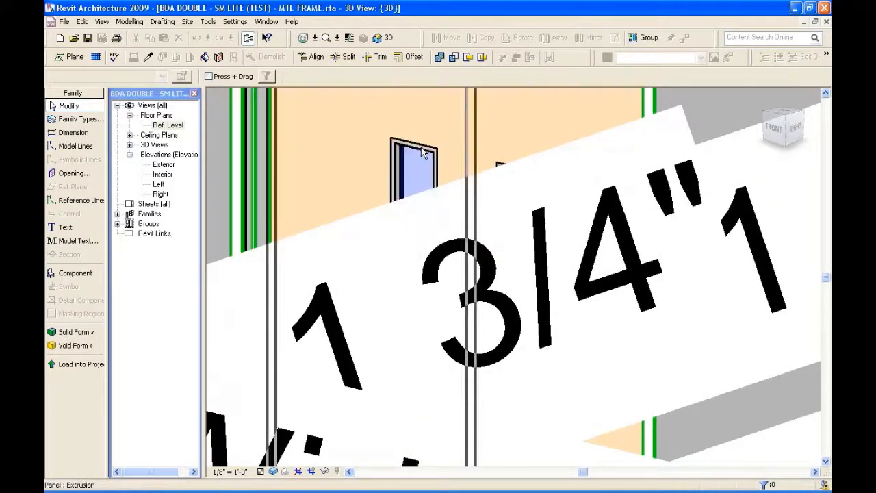
click(420, 155)
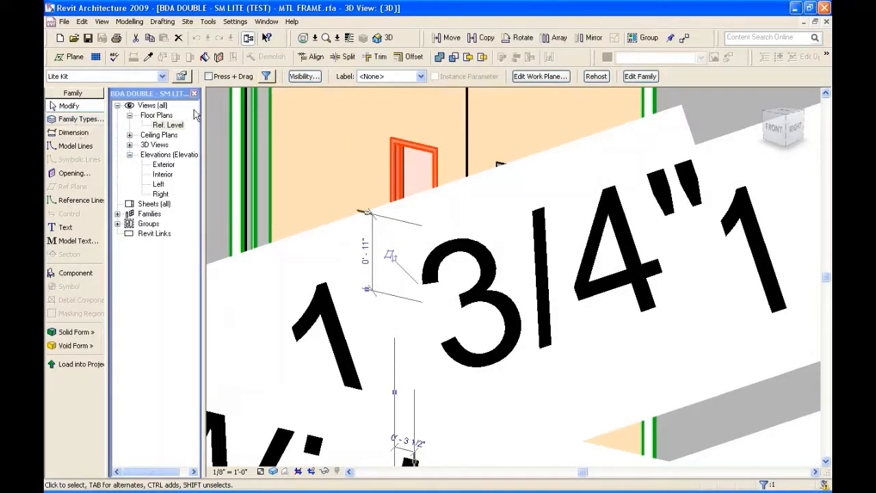
Open the Exterior elevation and display it shaded around the two door lite openings.
click(163, 166)
double_click(164, 168)
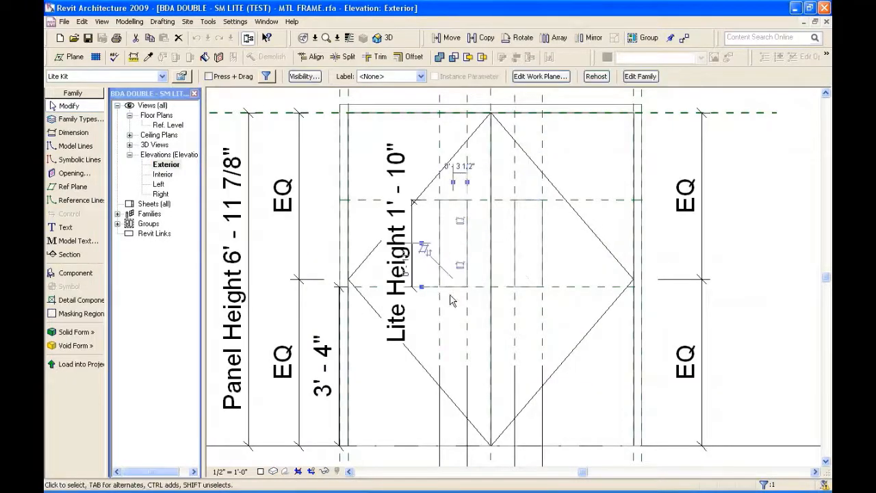
click(451, 296)
scroll(451, 295, up, 3)
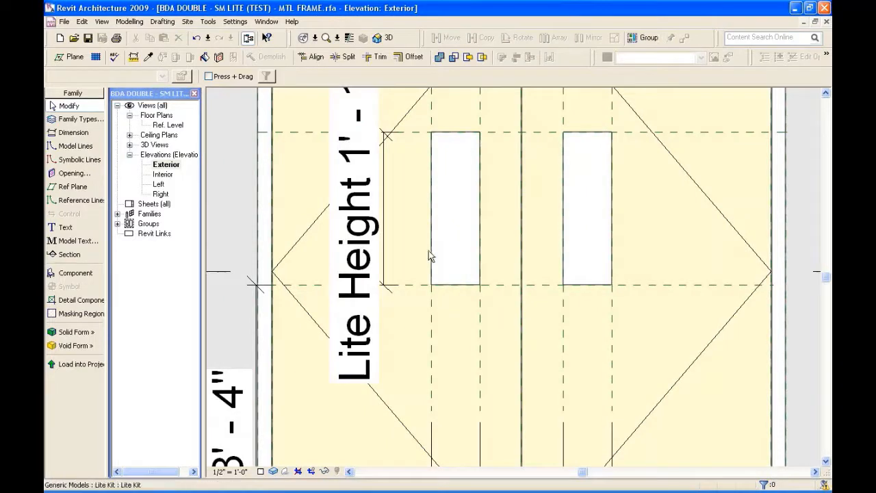
Try to move the left leaf's Lite Kit sideways away from its opening.
click(431, 262)
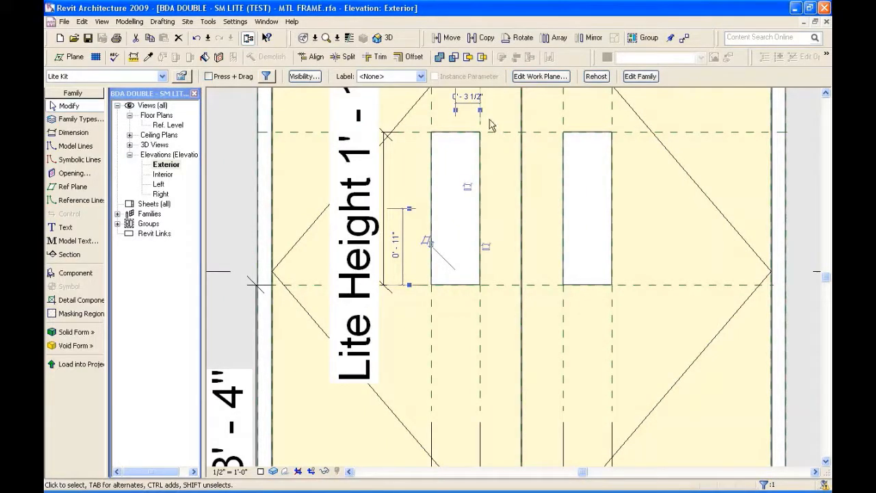
drag(432, 183, 353, 195)
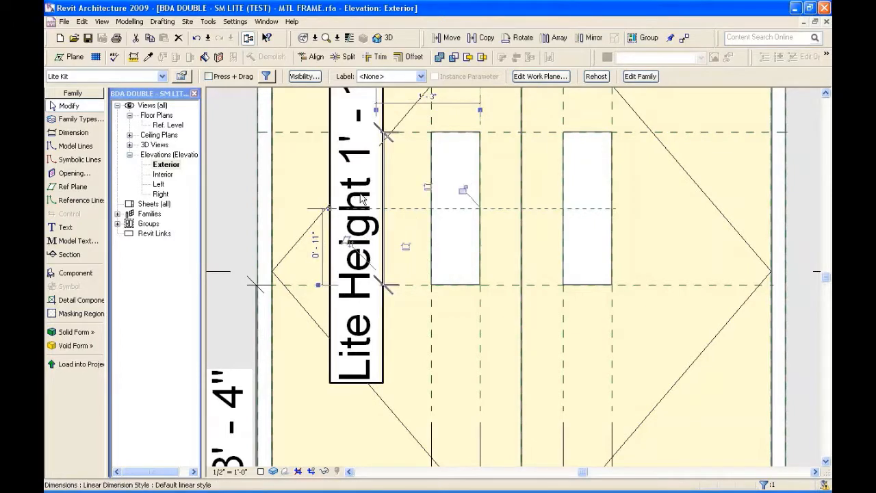
Check the element properties of the cut extrusion at the left lite opening, and return to the 3D view.
click(432, 159)
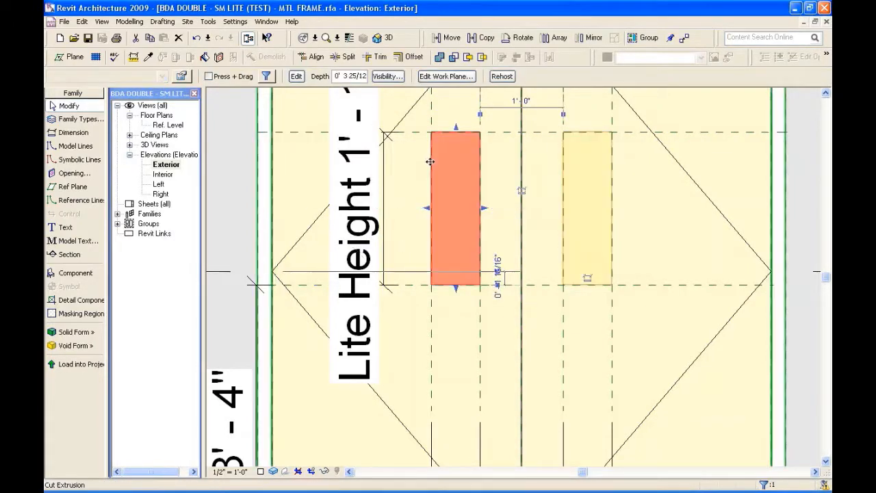
click(186, 77)
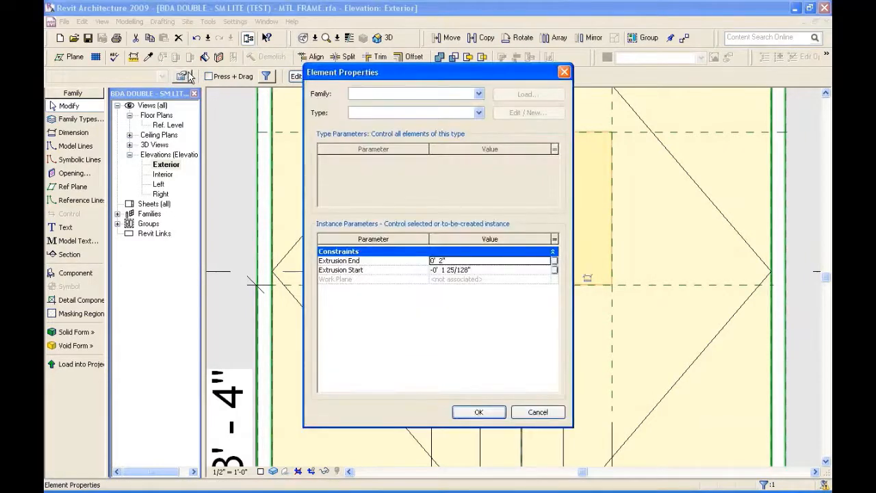
key(Return)
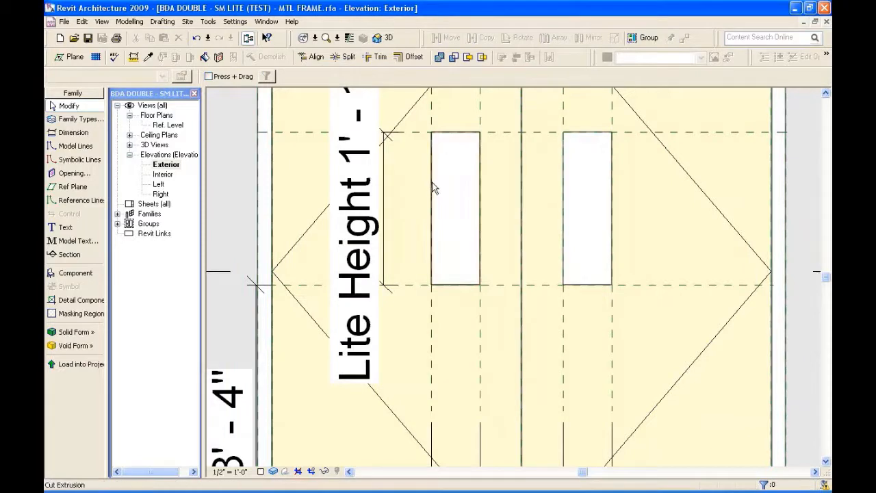
click(432, 188)
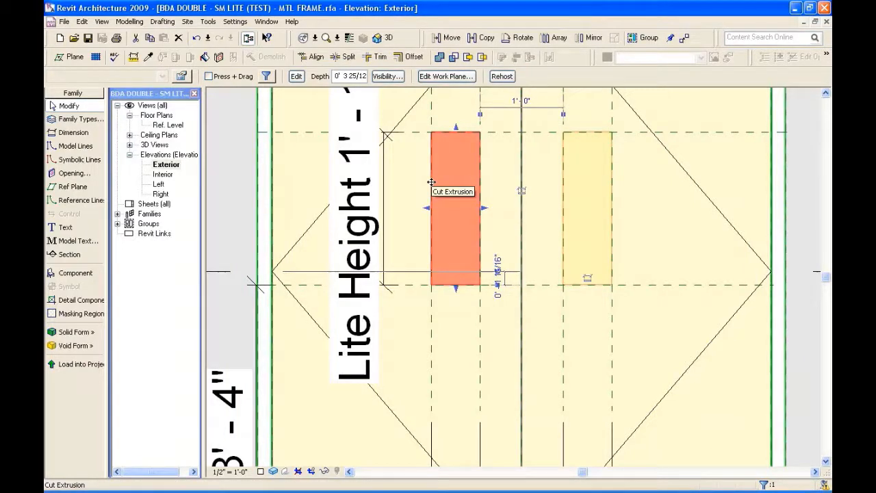
click(382, 38)
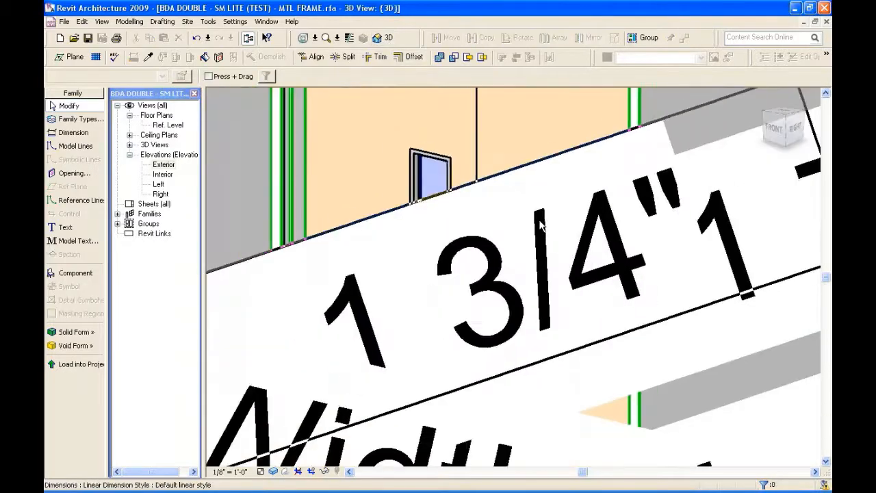
Temporarily hide all dimensions by category in the 3D view, with both door leaves seen from the front.
scroll(541, 224, down, 4)
shift+middle_drag(545, 224, 687, 264)
click(648, 306)
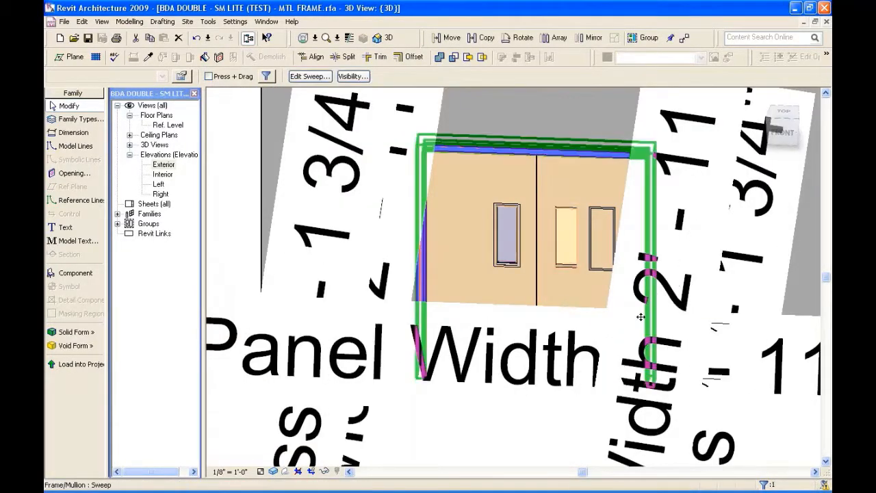
click(527, 400)
click(387, 449)
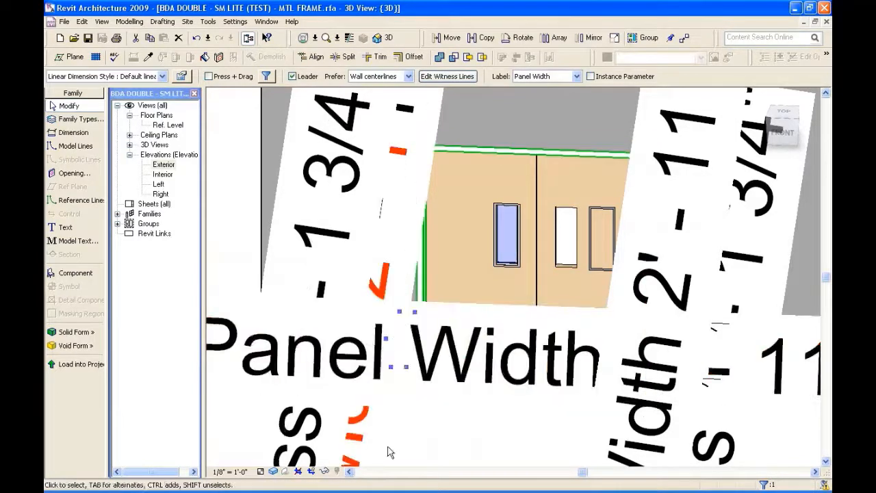
ctrl+click(306, 434)
key(h)
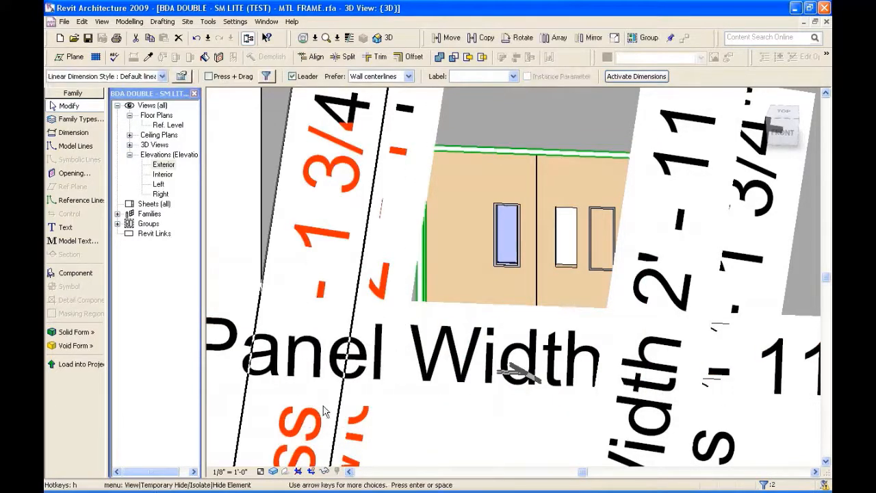
key(c)
scroll(489, 384, down, 2)
scroll(488, 327, up, 3)
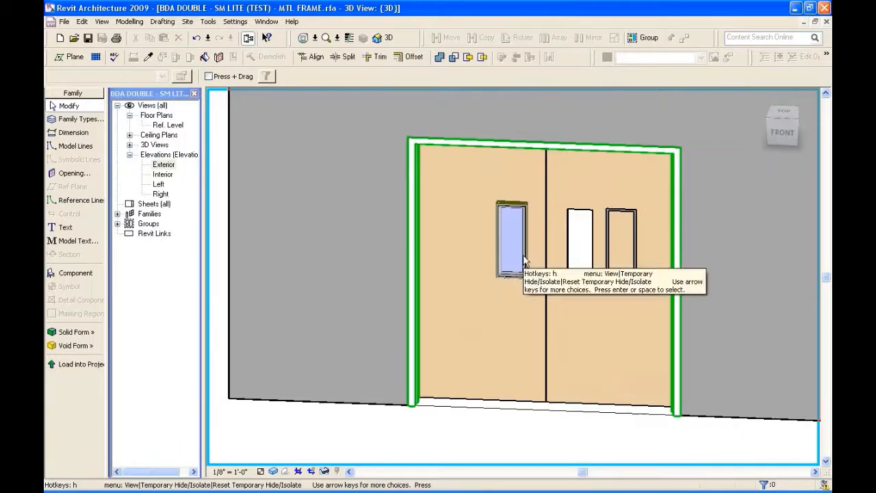
scroll(527, 252, up, 1)
Try to change the width of the right leaf's cut extrusion at its side edges, removing the conflicting constraints.
click(603, 246)
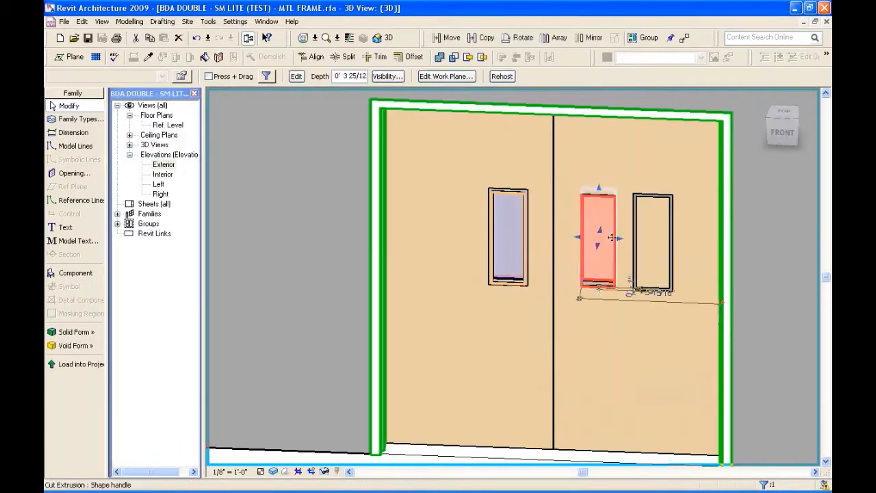
drag(619, 239, 640, 247)
scroll(618, 248, up, 3)
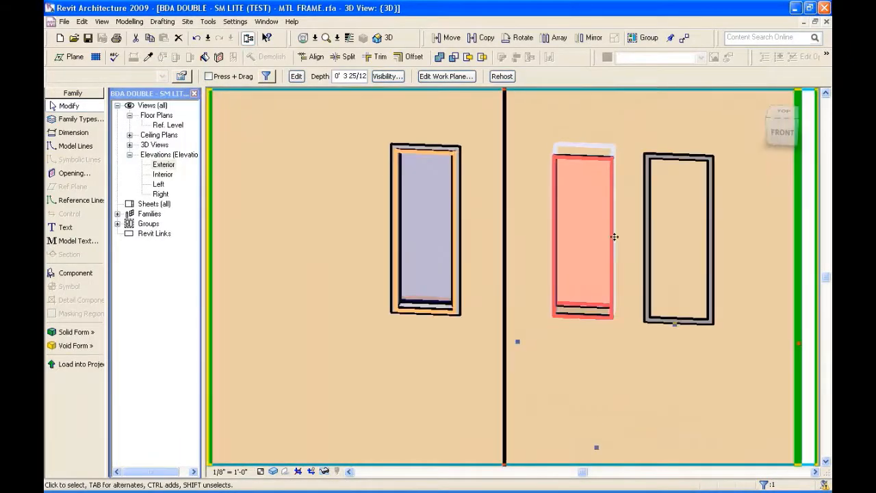
key(Escape)
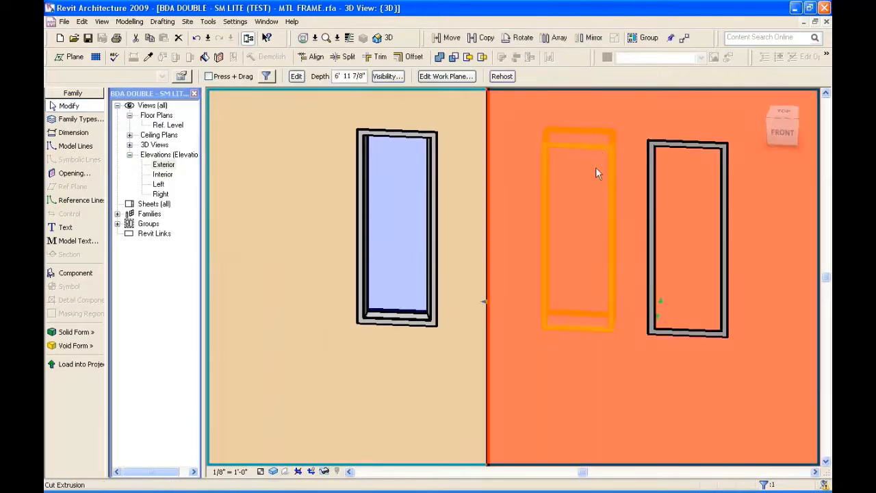
click(594, 164)
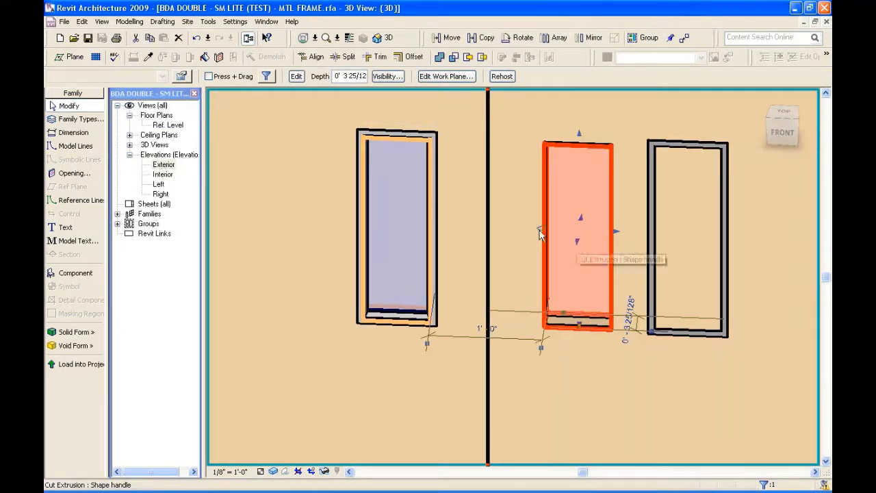
drag(540, 230, 569, 270)
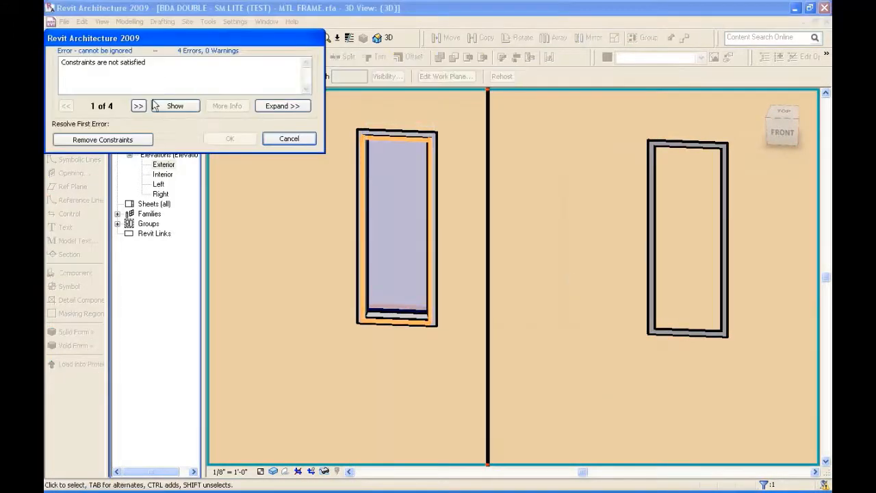
click(102, 140)
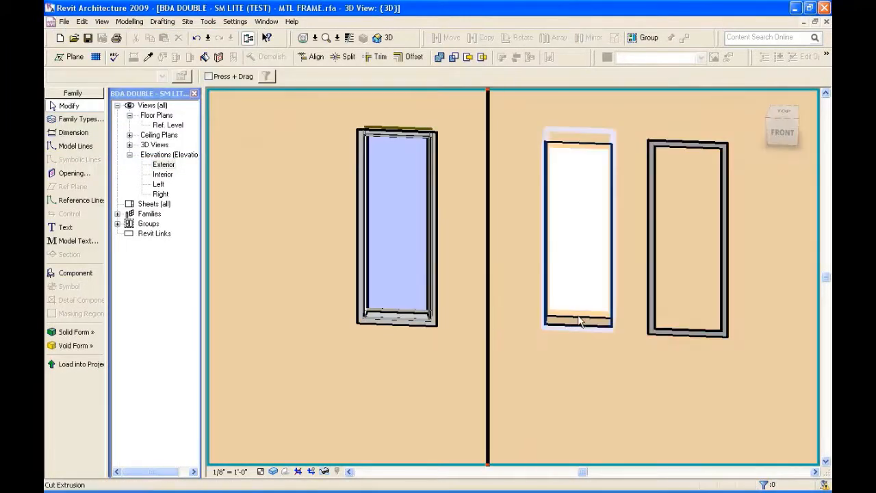
Check the extrusion start, end and work plane in the element properties of the right leaf's cut extrusion.
click(581, 297)
shift+middle_drag(582, 244, 650, 247)
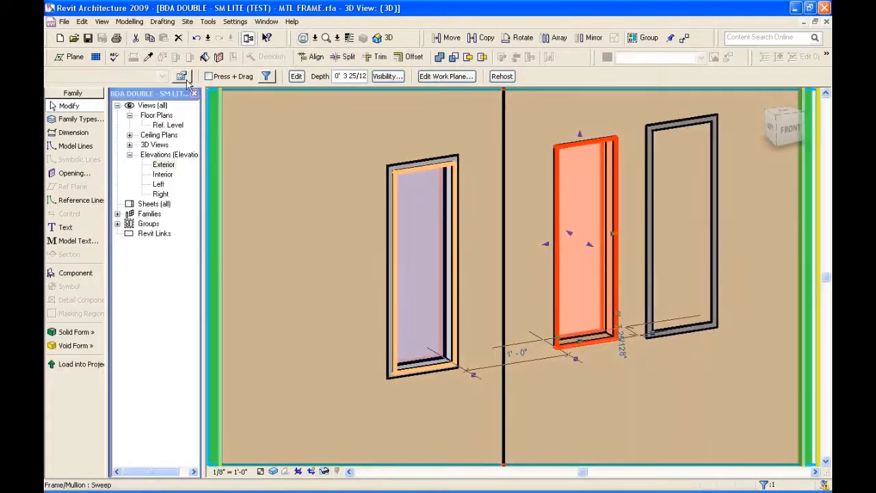
click(184, 77)
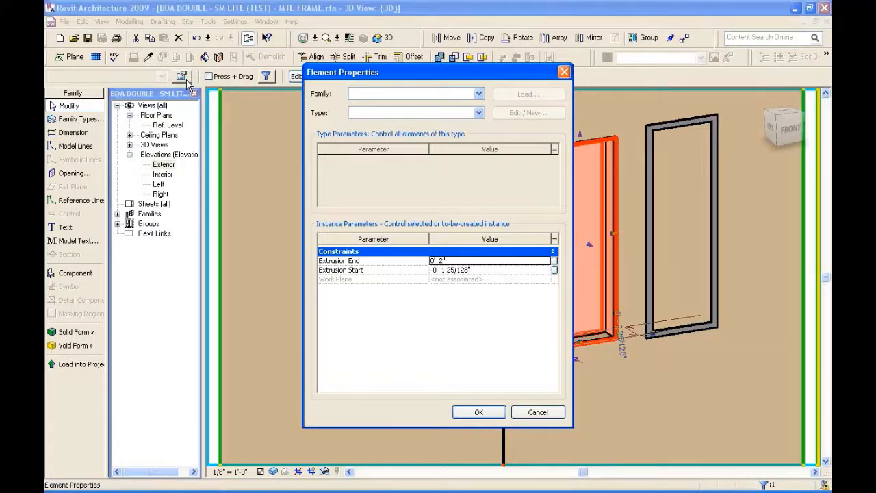
drag(500, 67, 337, 71)
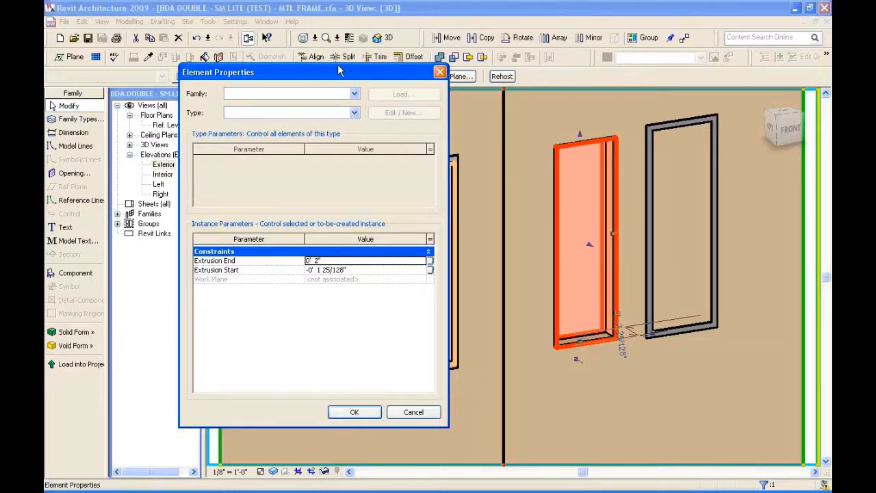
key(Escape)
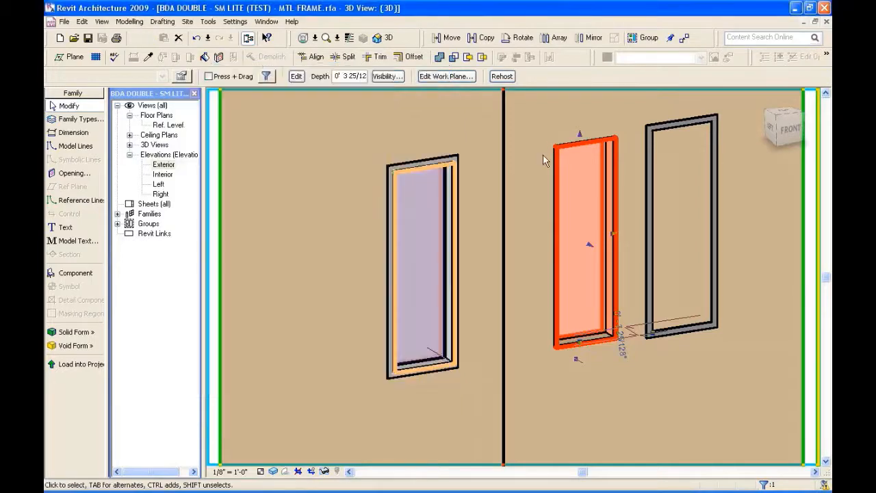
key(Escape)
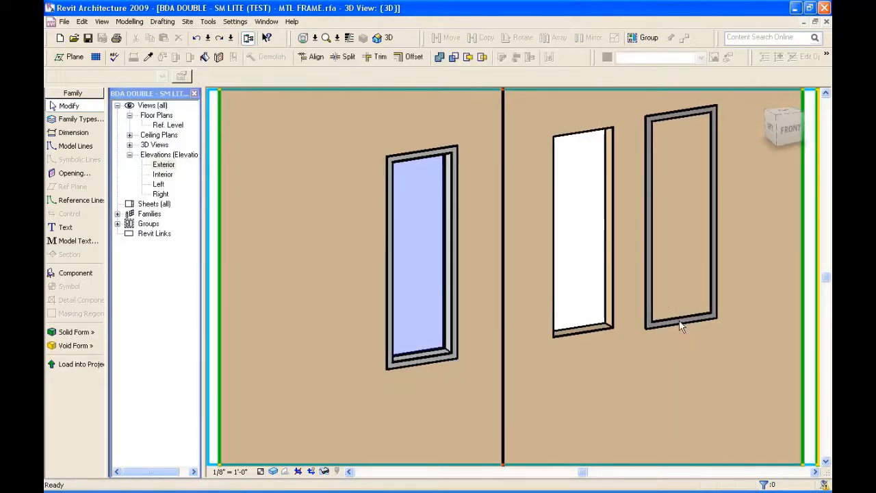
Undo the recent changes back to the Lite Kit's original position, and delete the right leaf's Lite Kit and its cut extrusion.
key(ctrl+z)
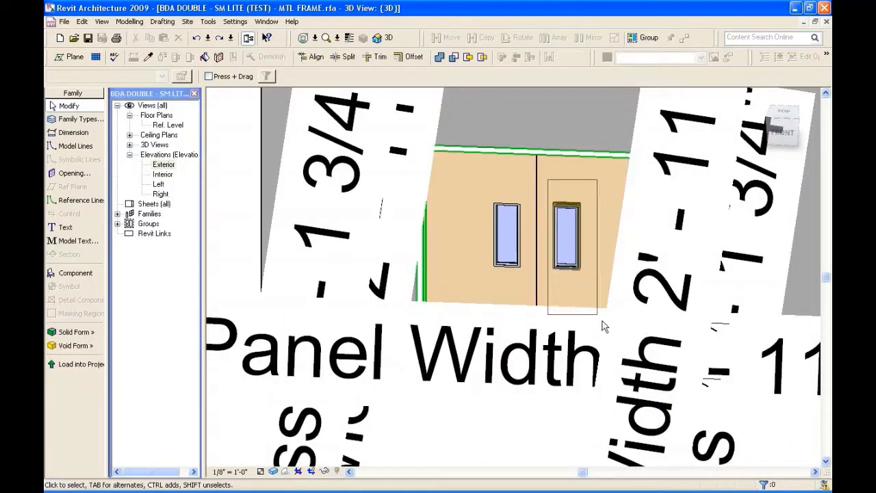
click(567, 260)
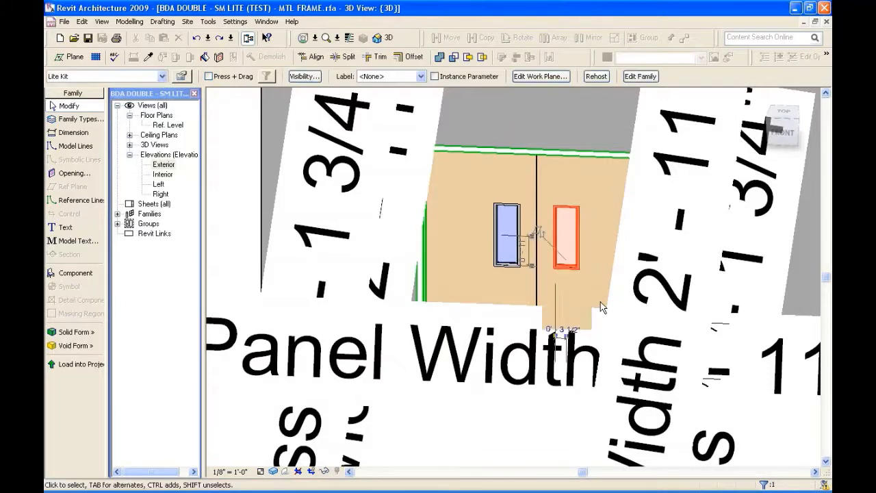
key(Delete)
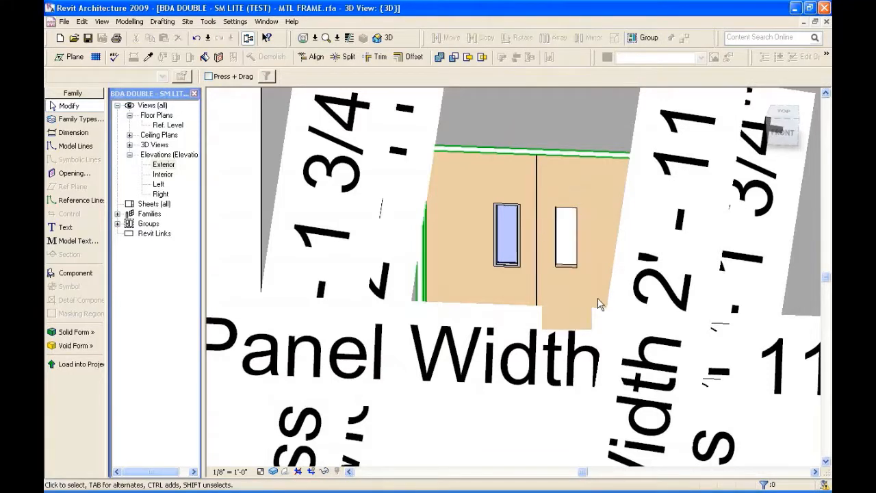
click(579, 263)
key(Delete)
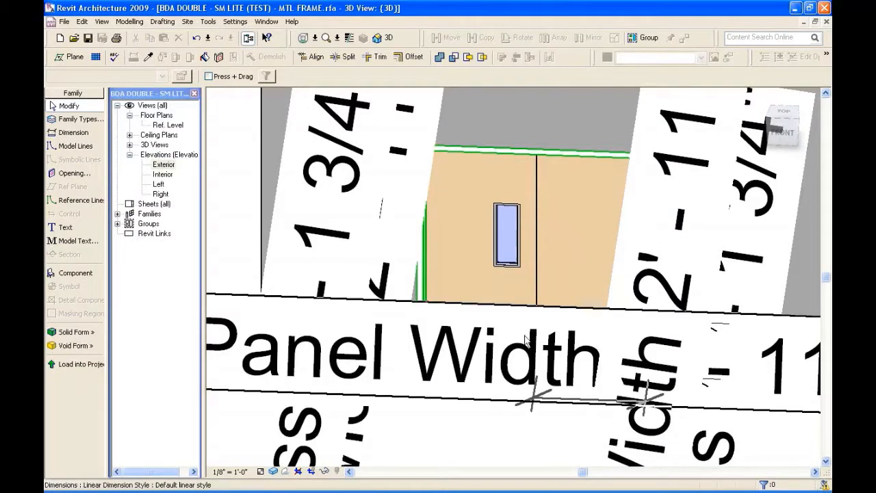
Examine the solid right door panel beside the left leaf's lite, and reread the "super doors" slide before returning to Revit.
click(540, 252)
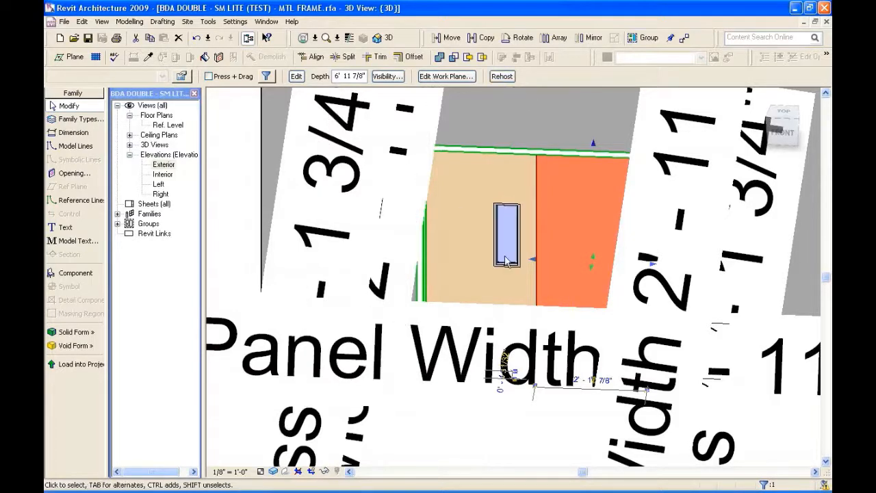
click(481, 402)
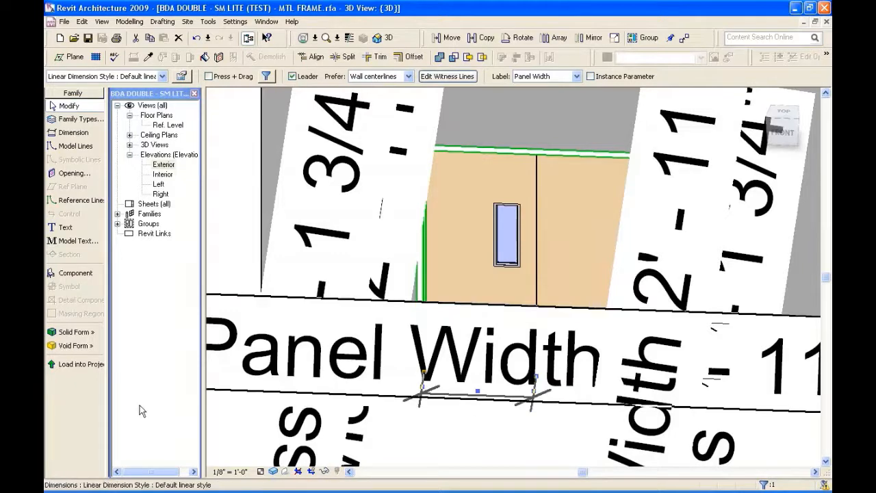
key(alt+Tab)
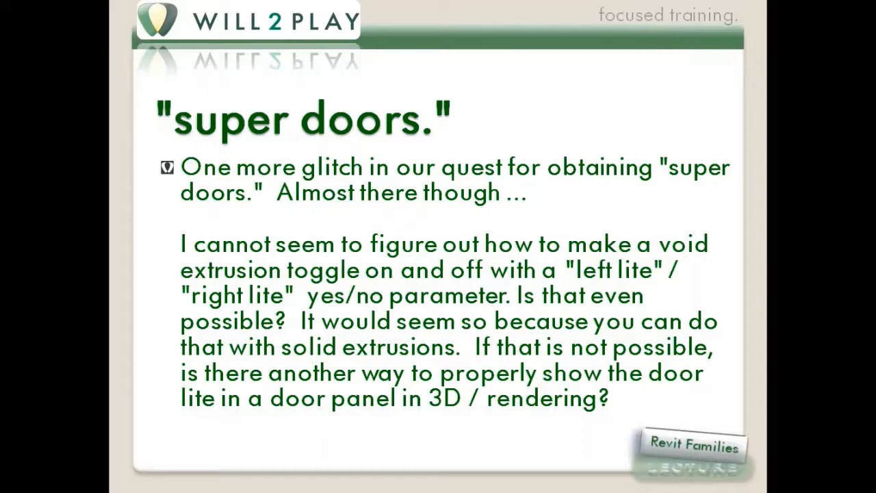
key(alt+Tab)
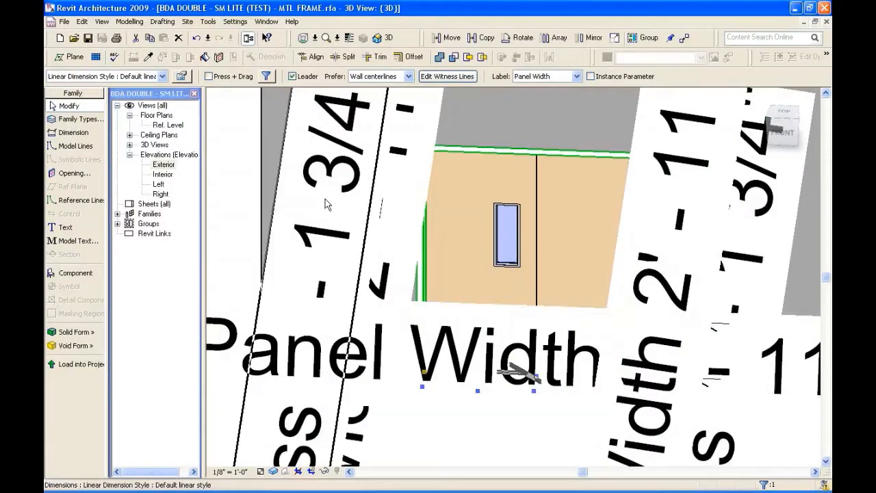
Temporarily hide the dimensions category in the 3D view so only the wall, frame and door panels are displayed.
scroll(328, 201, down, 5)
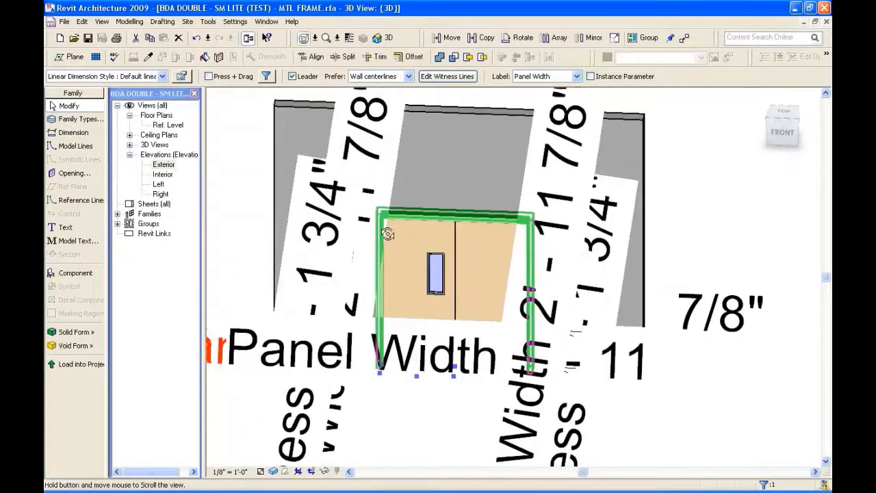
shift+middle_drag(387, 233, 373, 227)
click(281, 402)
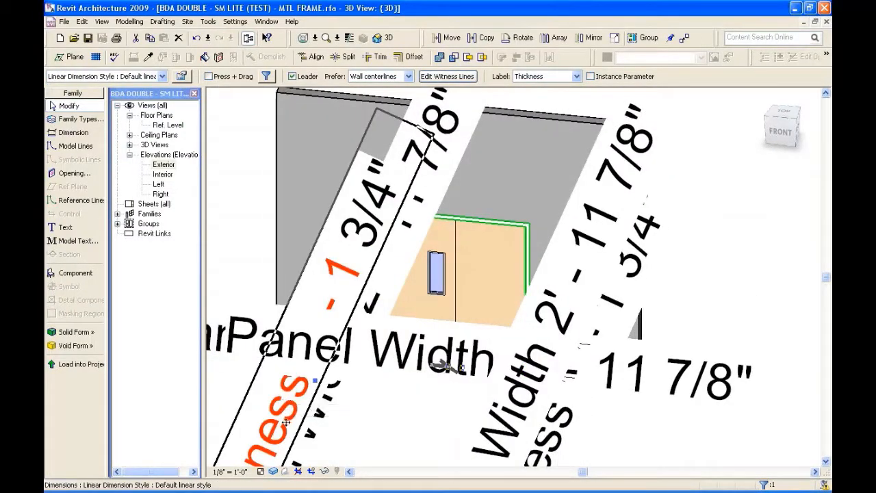
key(h)
click(334, 411)
key(h)
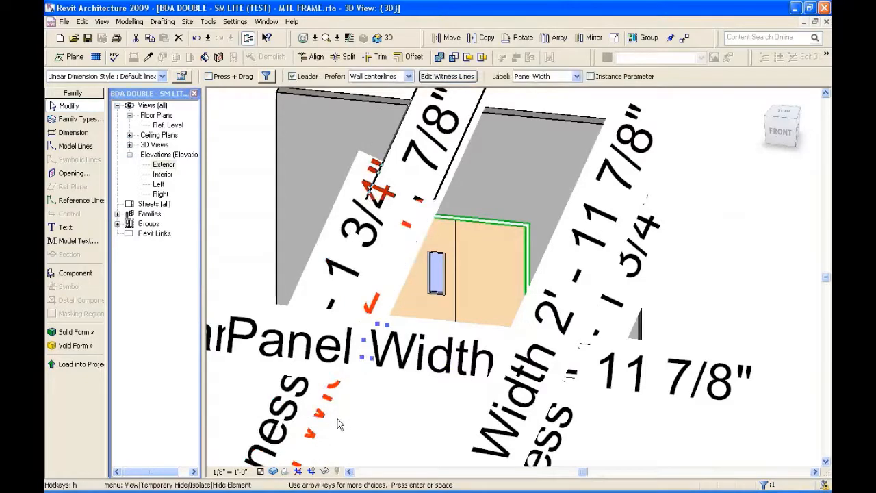
key(c)
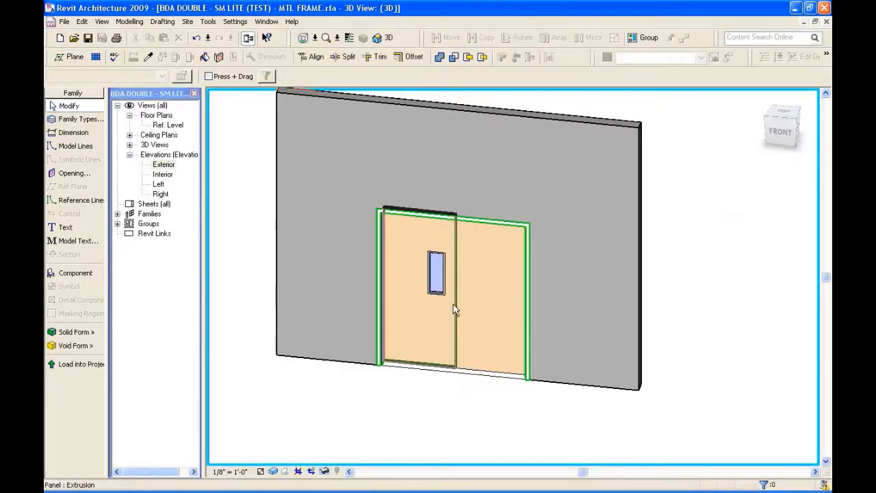
Inspect the left door panel extrusion with its remaining lite opening, and switch to the "super doors" slide.
click(453, 301)
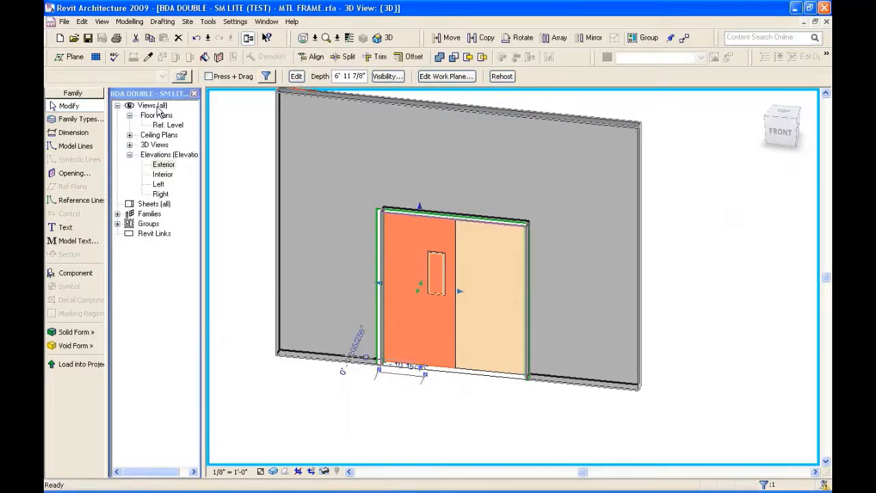
click(220, 165)
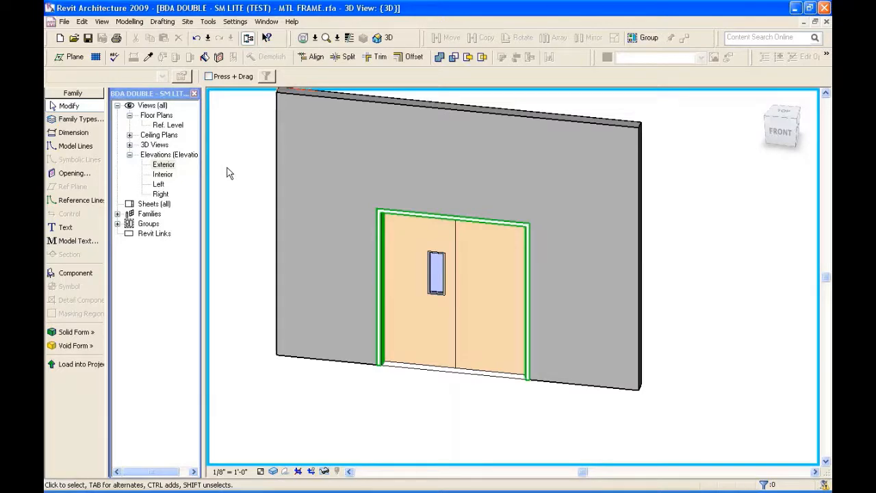
key(alt+Tab)
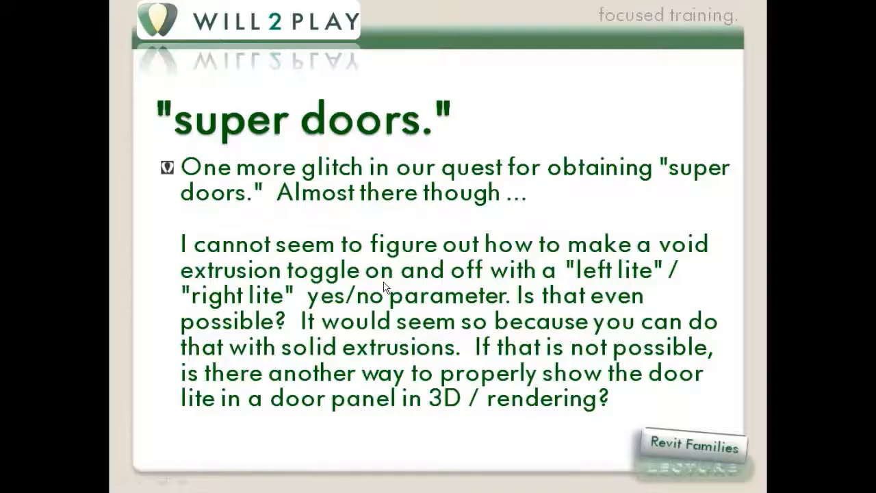